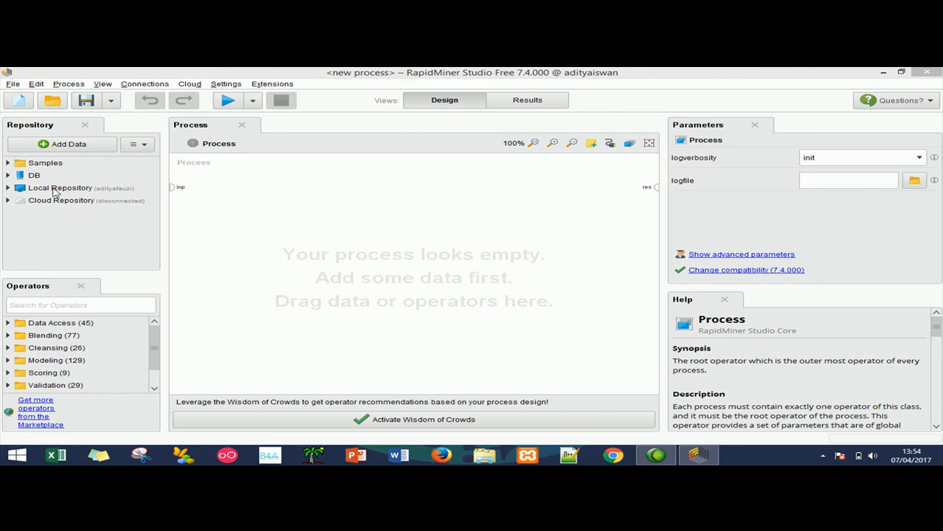
# Add the kopi dataset from the Local Repository to the empty process as a Retrieve operator.
pyautogui.click(33, 177)
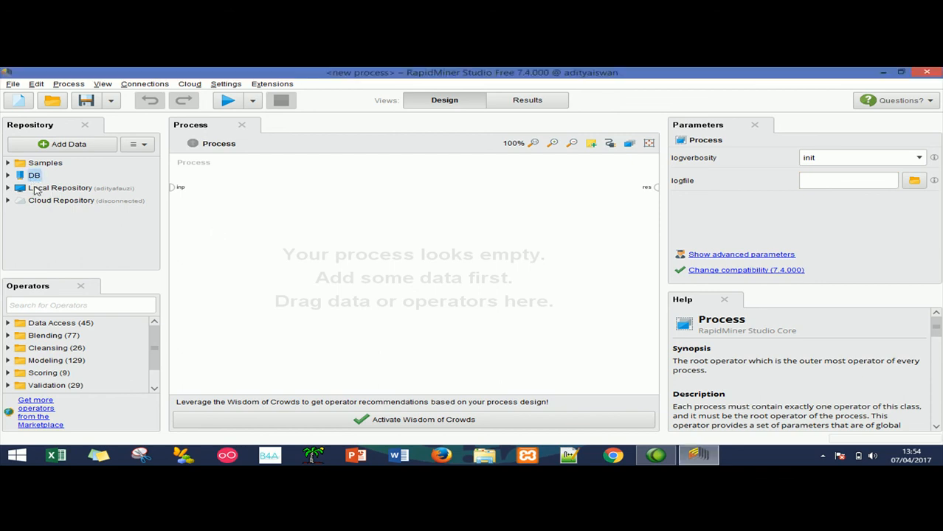
pyautogui.doubleClick(35, 189)
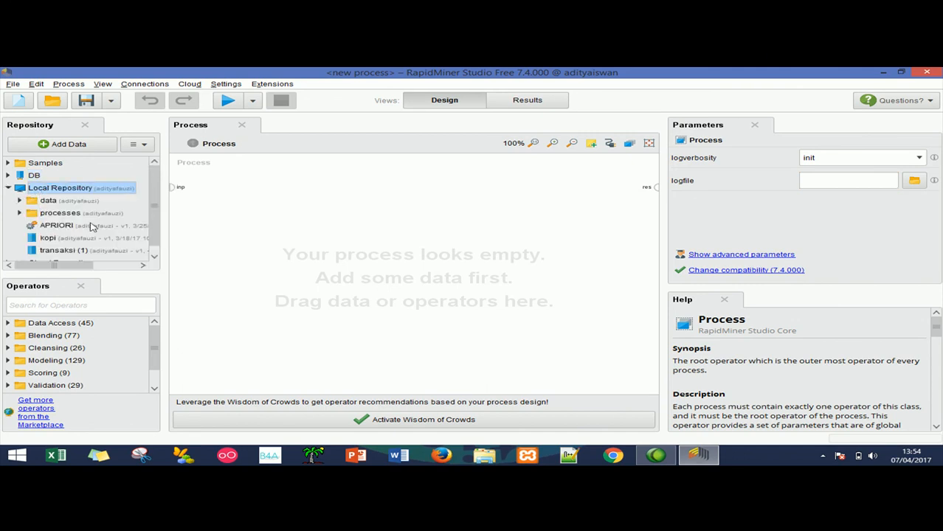
pyautogui.moveTo(47, 241); pyautogui.dragTo(295, 264)
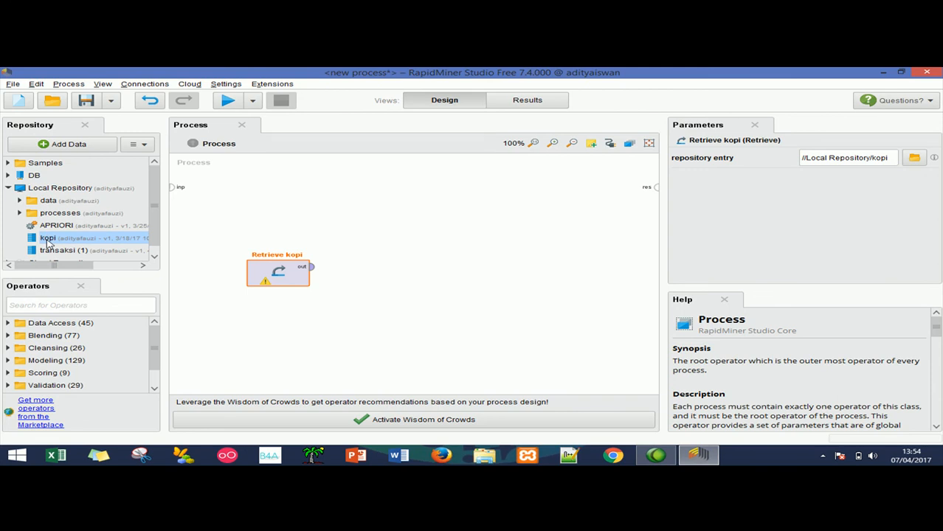
# Open the kopi dataset to examine its transaction table and scatter chart, and return to the process design.
pyautogui.moveTo(48, 242)
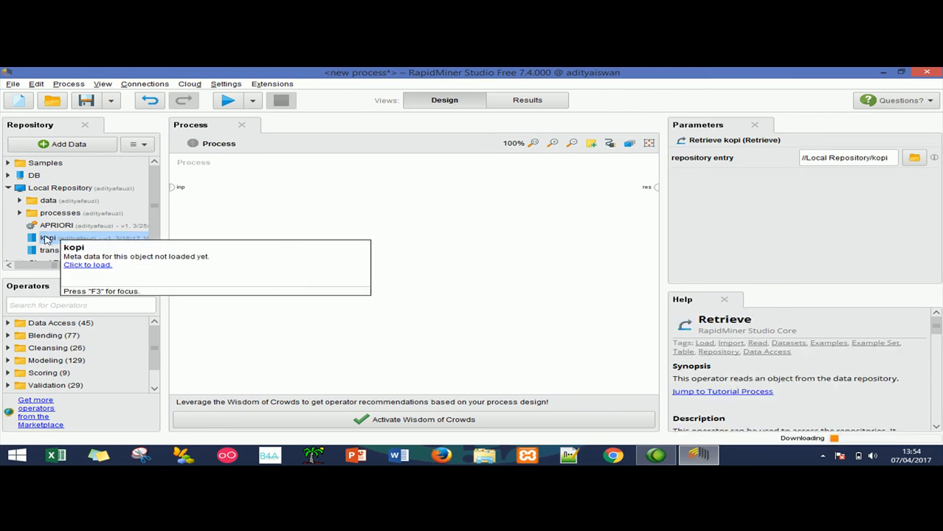
pyautogui.doubleClick(48, 242)
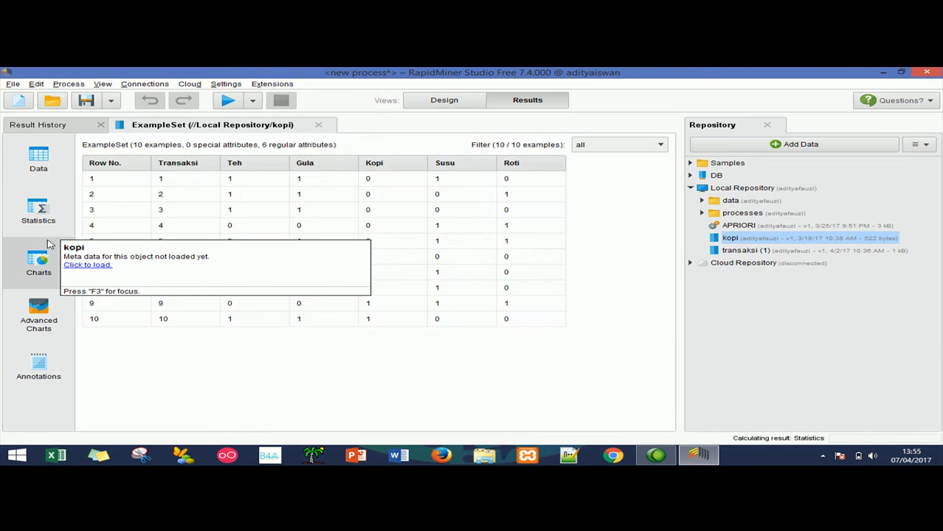
pyautogui.click(48, 242)
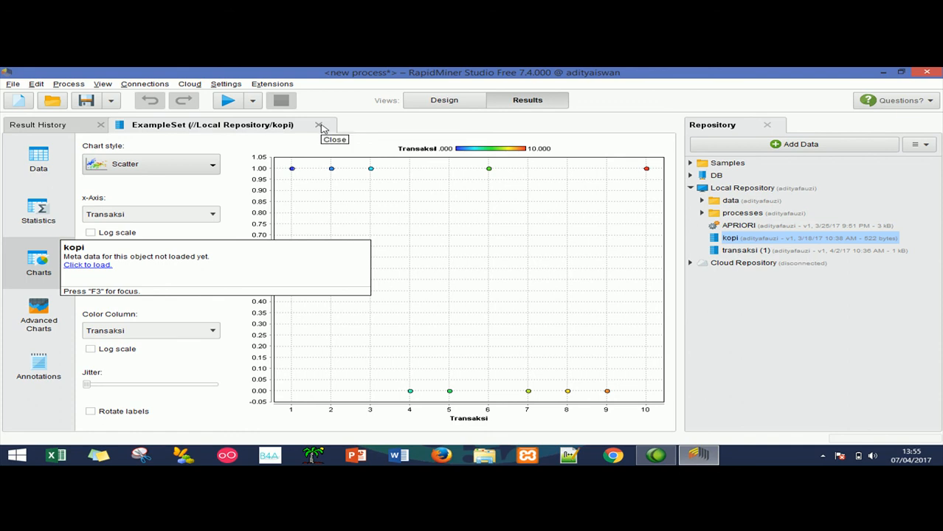
pyautogui.click(319, 126)
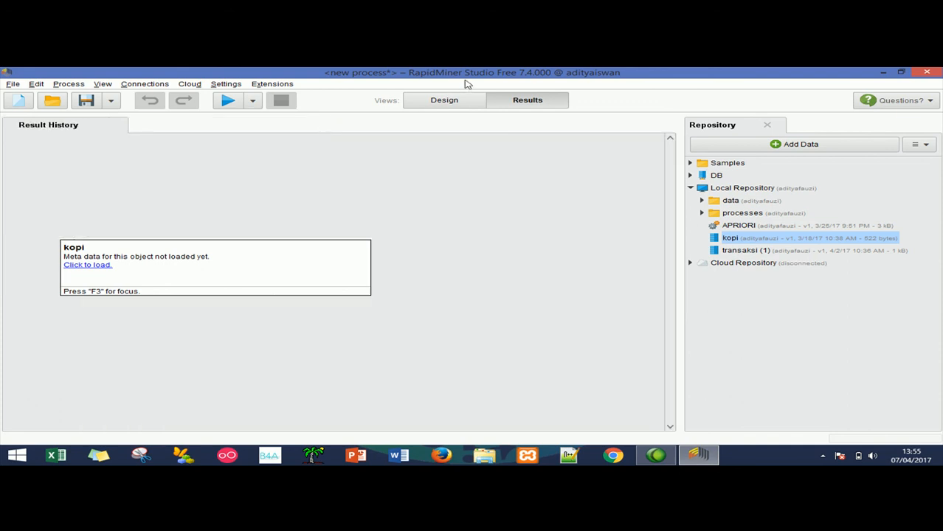
pyautogui.click(447, 99)
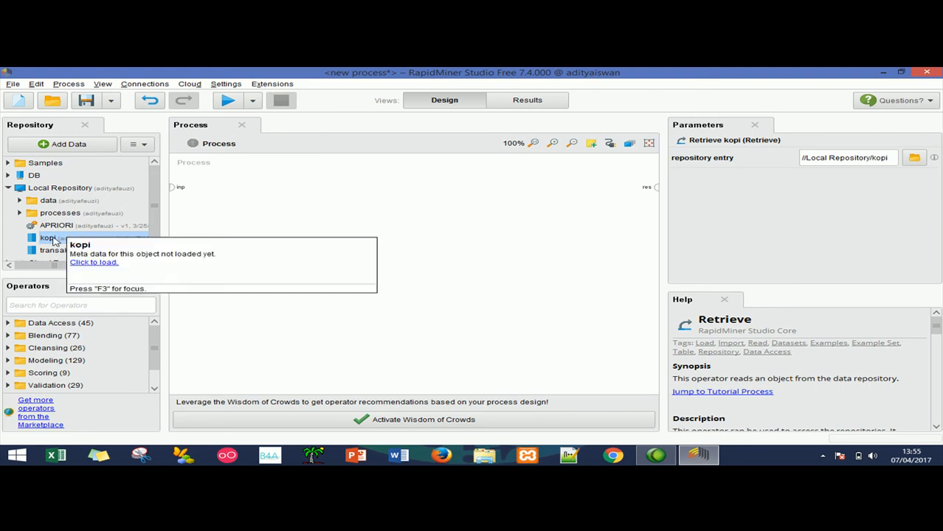
pyautogui.doubleClick(50, 238)
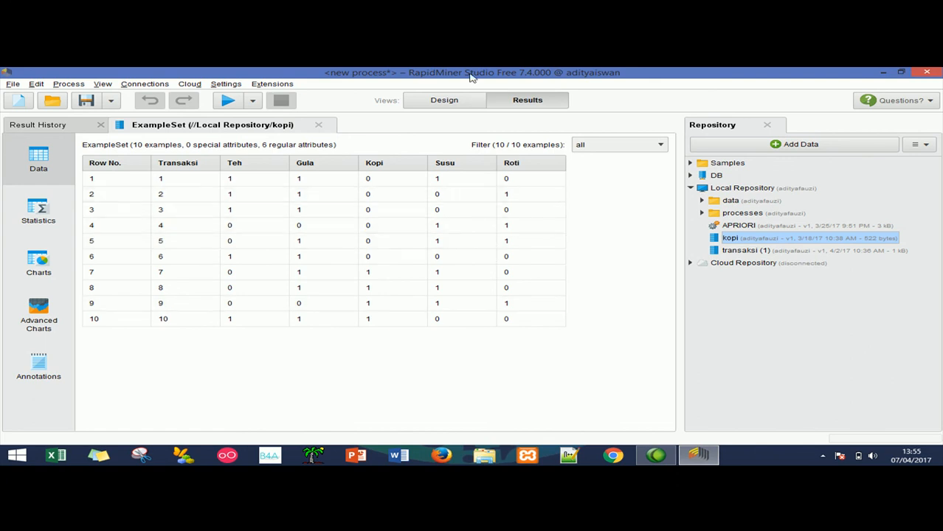
pyautogui.click(445, 101)
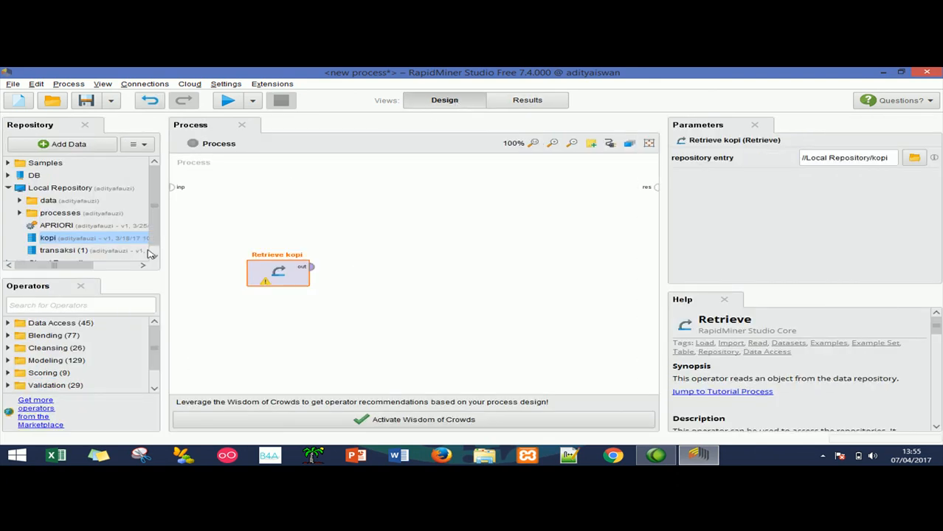
# Search the operators for "num", place Numerical to Binominal beside the Retrieve kopi operator, and clear the search.
pyautogui.moveTo(156, 358)
pyautogui.mouseDown()
pyautogui.moveTo(156, 368)
pyautogui.moveTo(155, 355)
pyautogui.mouseUp()
pyautogui.click(94, 303)
pyautogui.write('num')
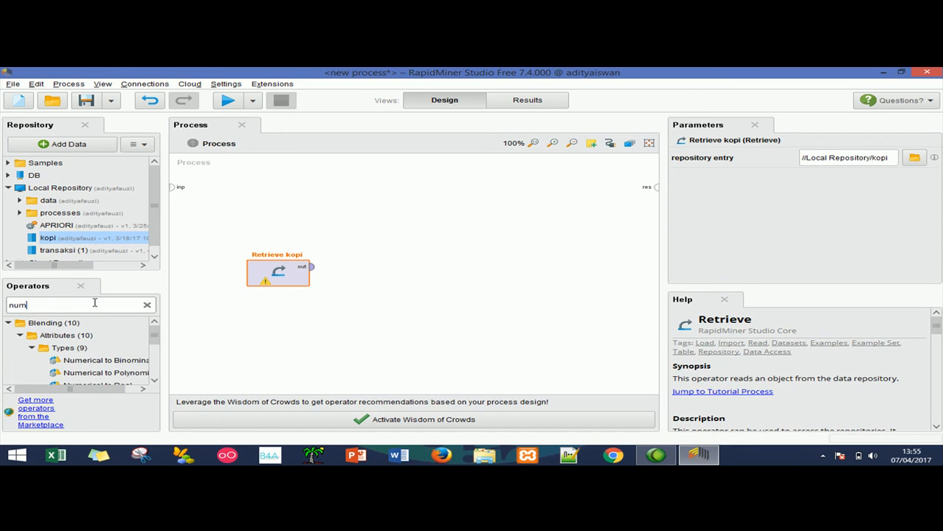
pyautogui.click(92, 362)
pyautogui.moveTo(120, 359); pyautogui.dragTo(367, 278)
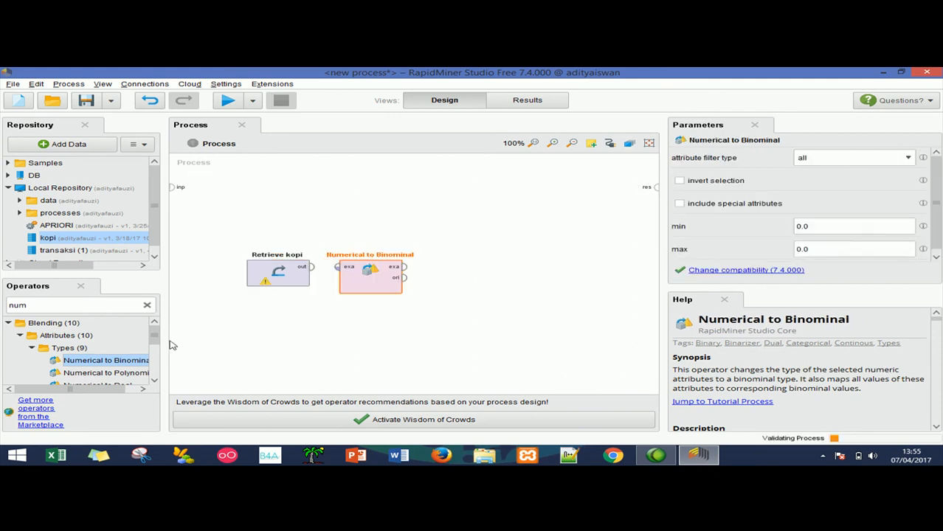
pyautogui.click(148, 308)
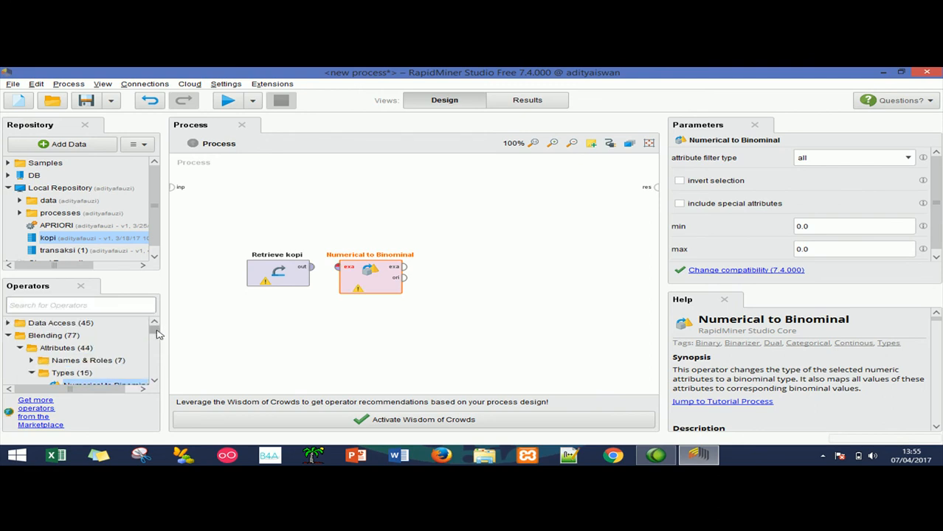
pyautogui.scroll(-2, 158, 336)
pyautogui.scroll(-10, 158, 347)
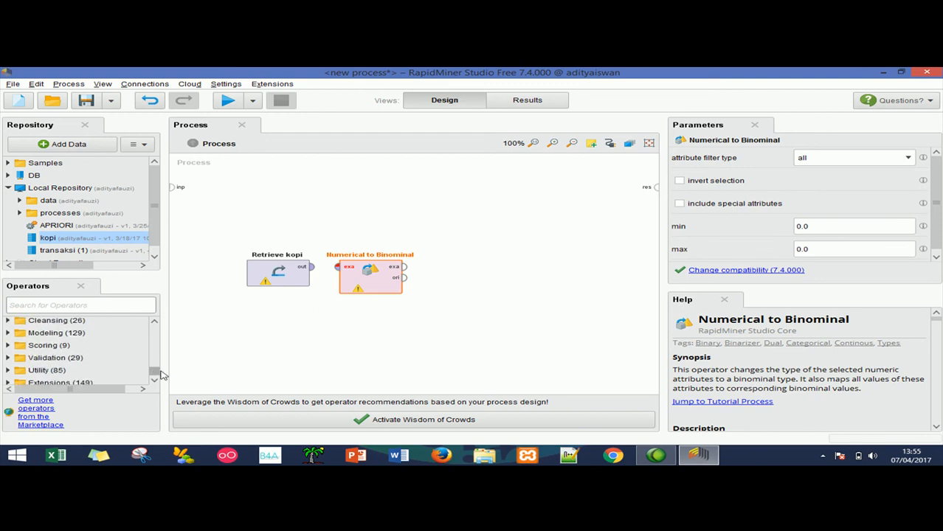
pyautogui.doubleClick(53, 329)
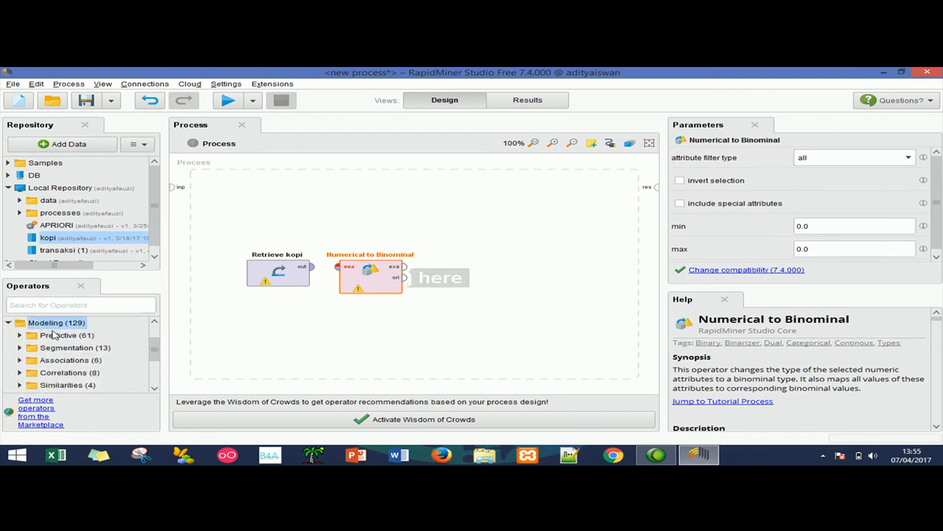
pyautogui.click(76, 362)
pyautogui.doubleClick(77, 361)
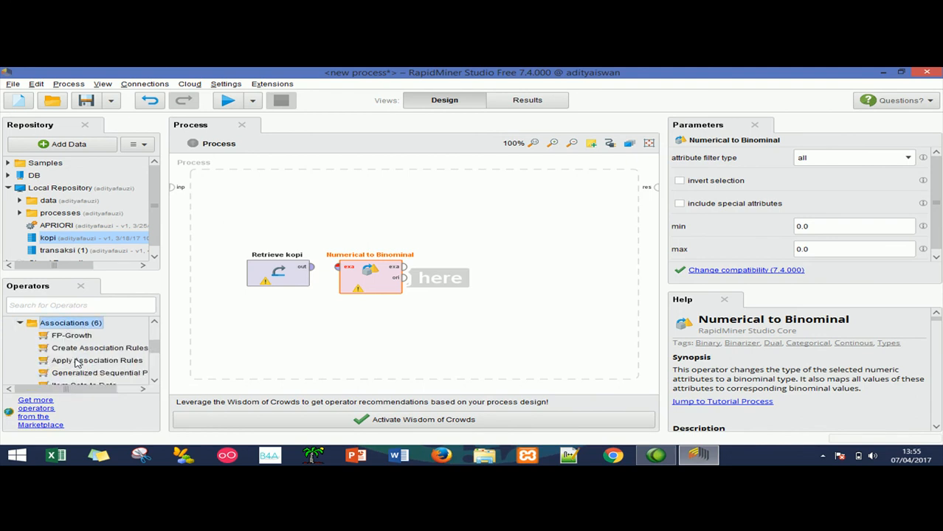
pyautogui.click(22, 324)
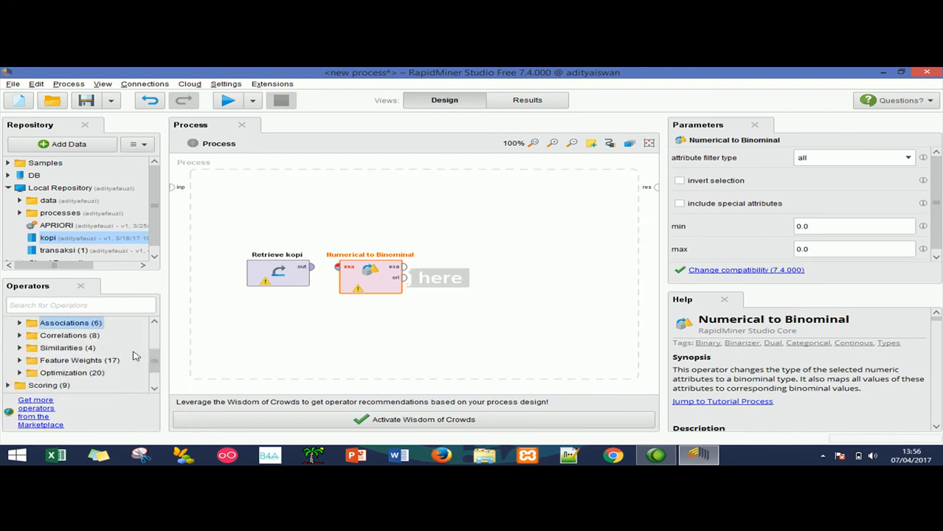
# Add the W-Apriori operator from the Weka extension's association models and position it beside Numerical to Binominal.
pyautogui.moveTo(154, 359); pyautogui.dragTo(157, 376)
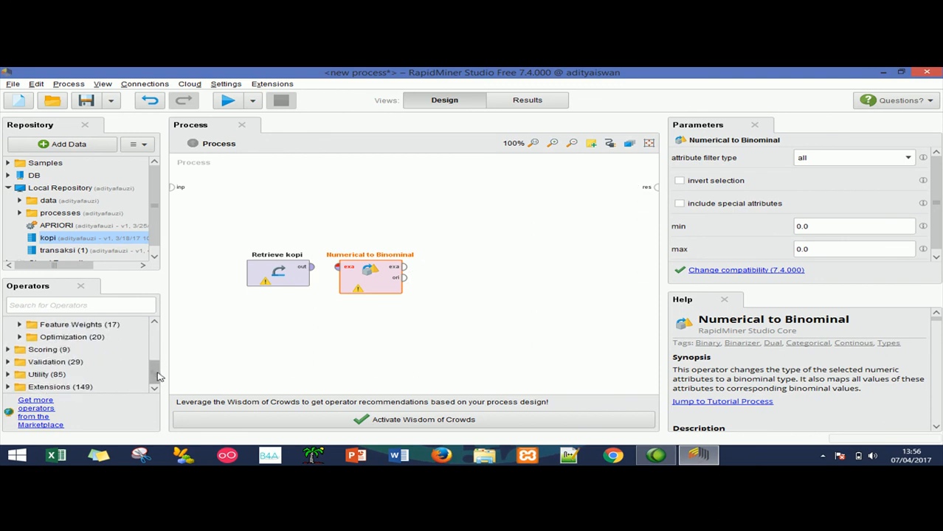
pyautogui.doubleClick(79, 388)
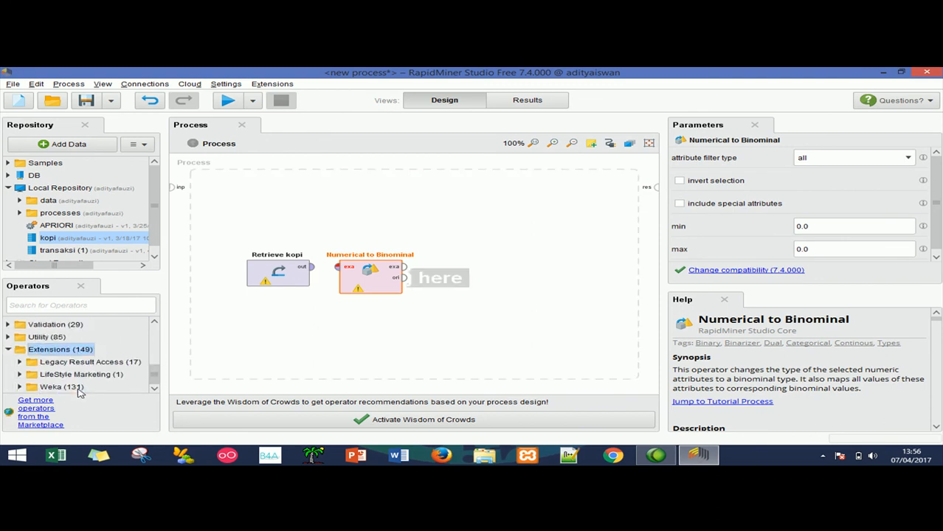
pyautogui.click(55, 389)
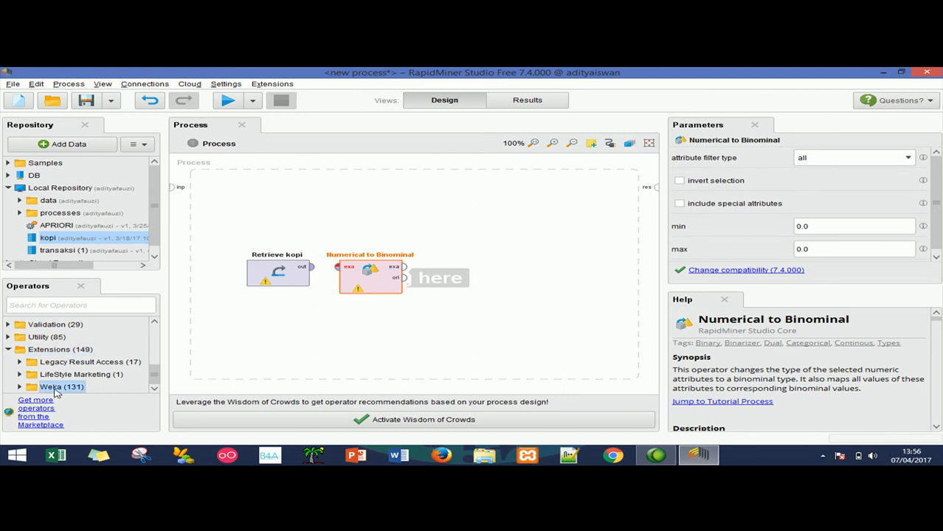
pyautogui.doubleClick(55, 389)
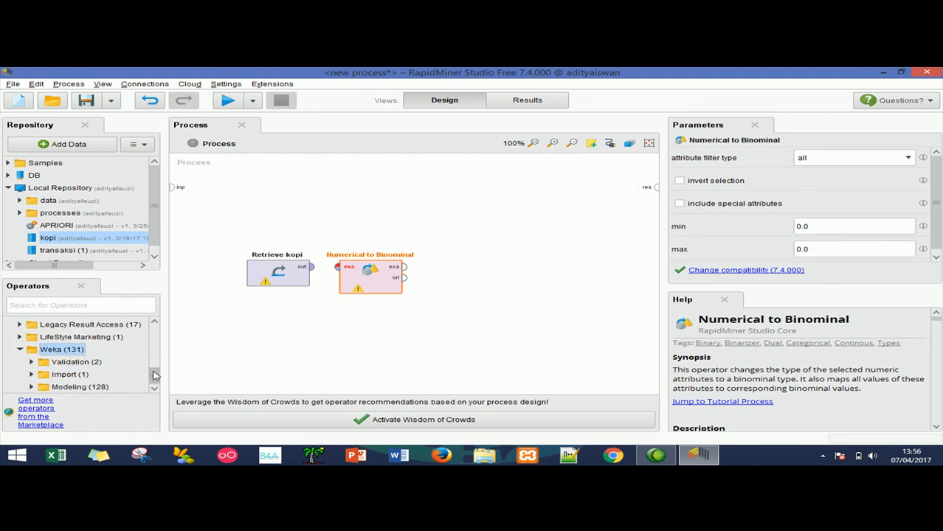
pyautogui.doubleClick(76, 387)
pyautogui.doubleClick(77, 361)
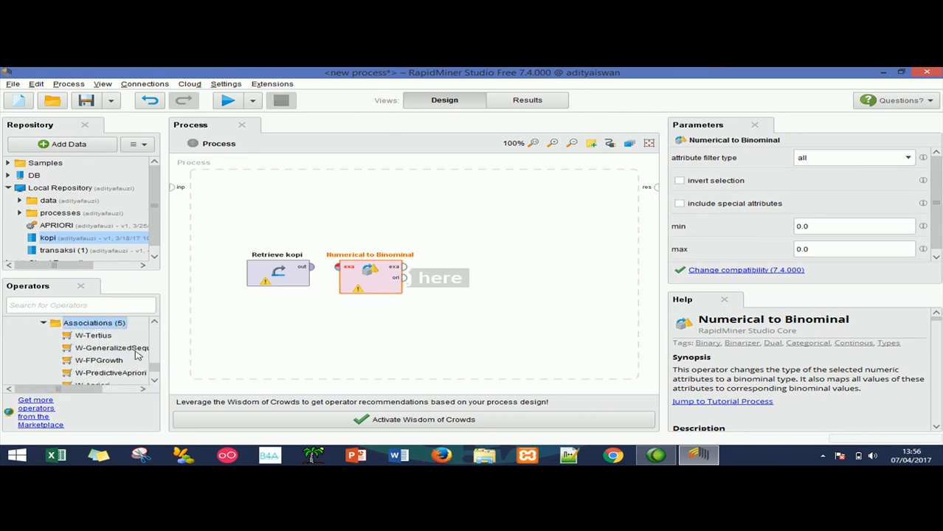
pyautogui.scroll(-1, 156, 370)
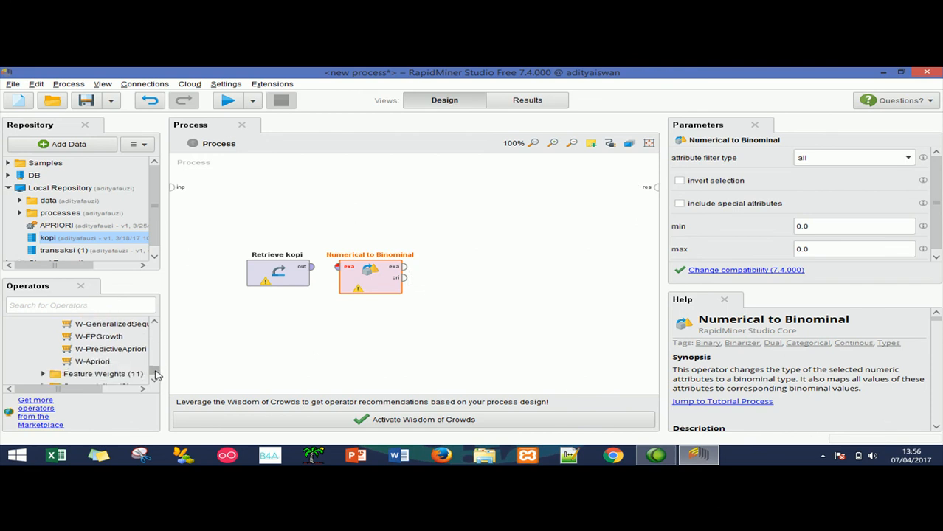
pyautogui.click(93, 363)
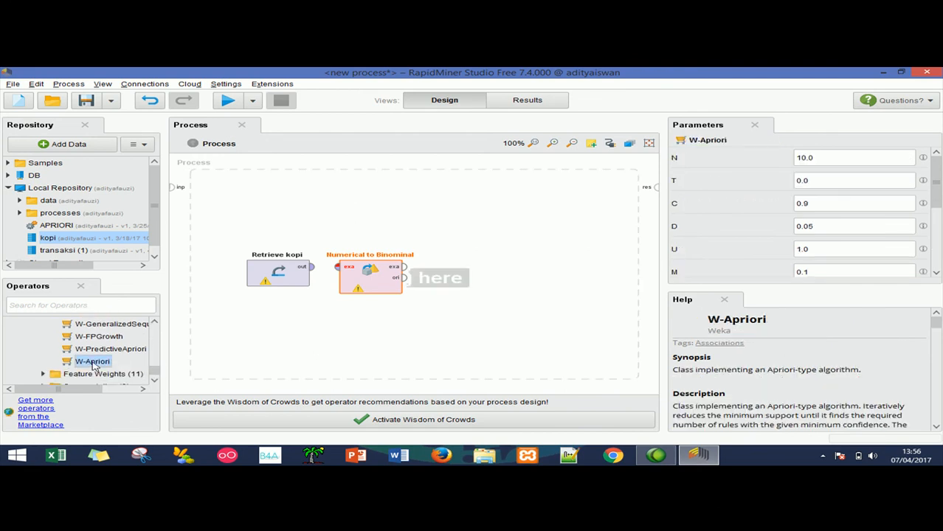
pyautogui.doubleClick(93, 364)
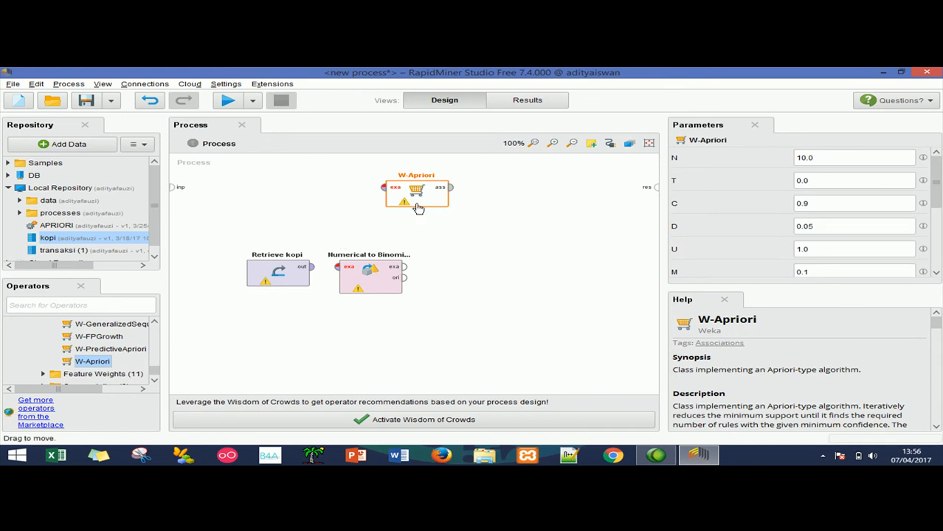
pyautogui.moveTo(426, 200); pyautogui.dragTo(486, 277)
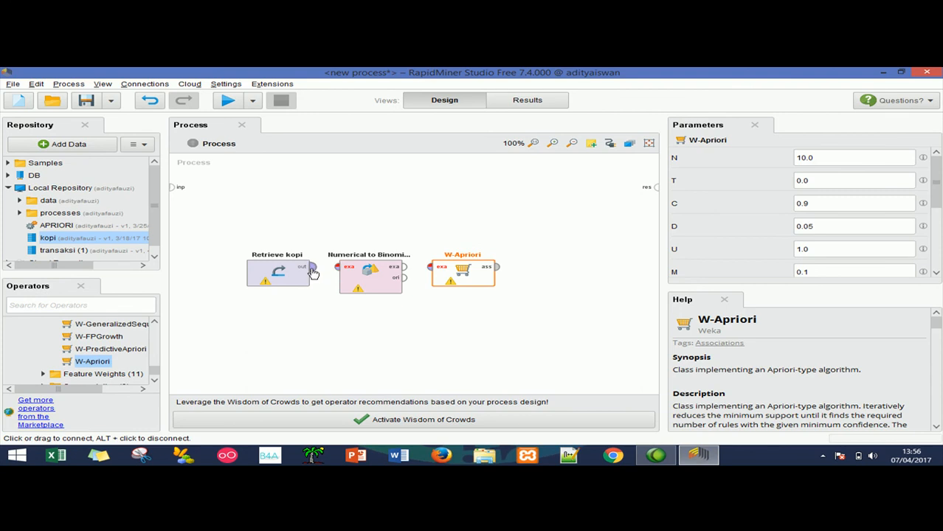
# Connect Retrieve kopi to Numerical to Binominal, its example set output to W-Apriori, and W-Apriori's associator output to the process result.
pyautogui.moveTo(313, 273); pyautogui.dragTo(338, 267)
pyautogui.moveTo(404, 268); pyautogui.dragTo(434, 271)
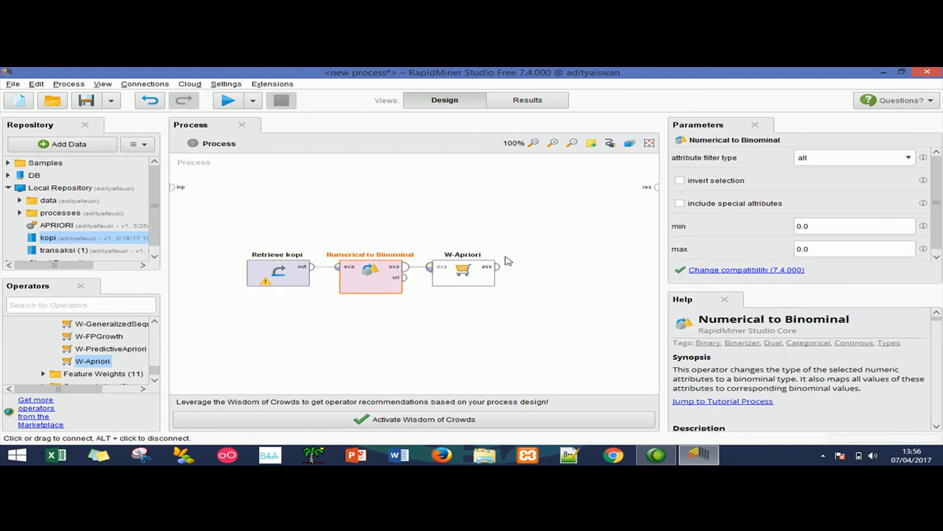
pyautogui.moveTo(497, 270); pyautogui.dragTo(657, 193)
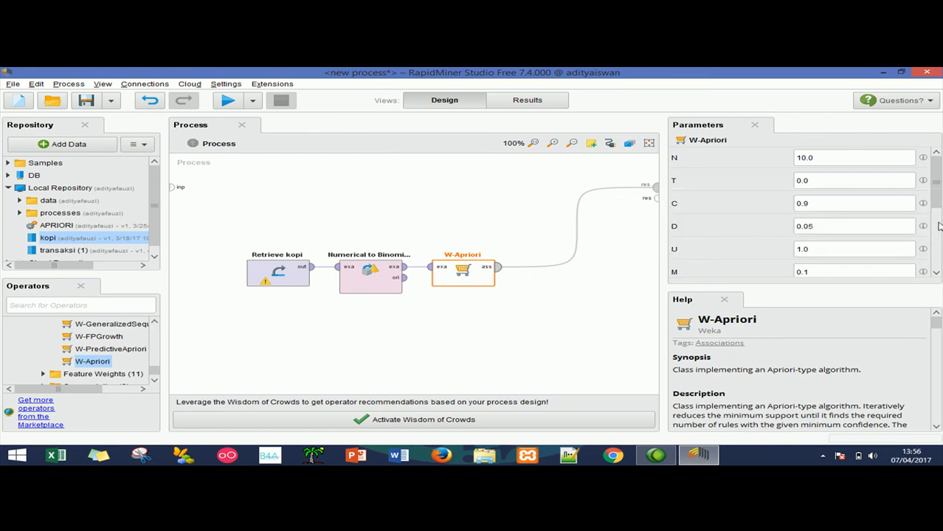
# Examine the W-Apriori parameter values and their descriptions in the operator's help text.
pyautogui.moveTo(938, 323); pyautogui.dragTo(938, 354)
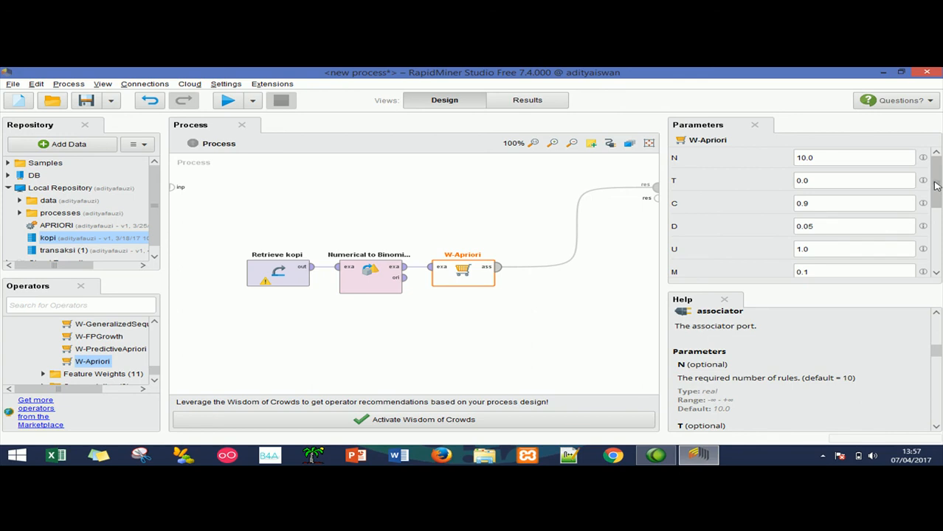
pyautogui.moveTo(936, 184); pyautogui.dragTo(939, 214)
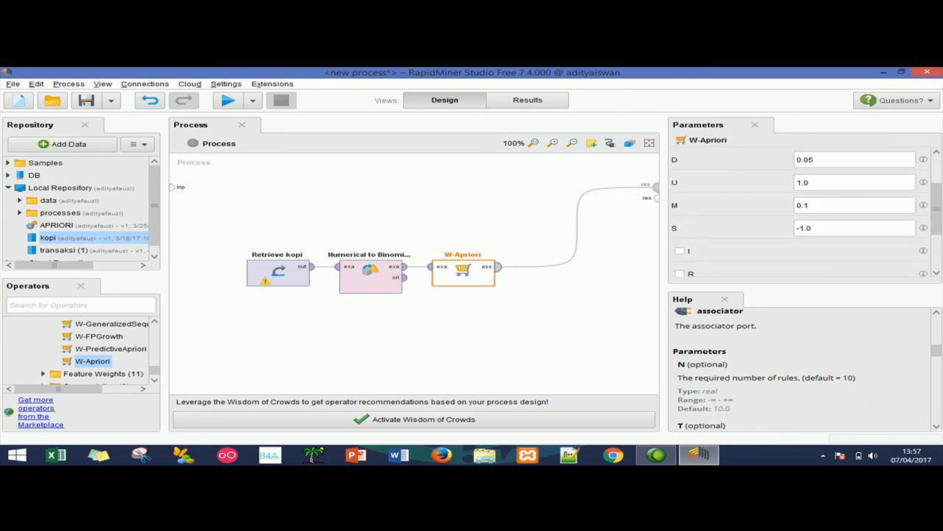
pyautogui.scroll(-2, 940, 358)
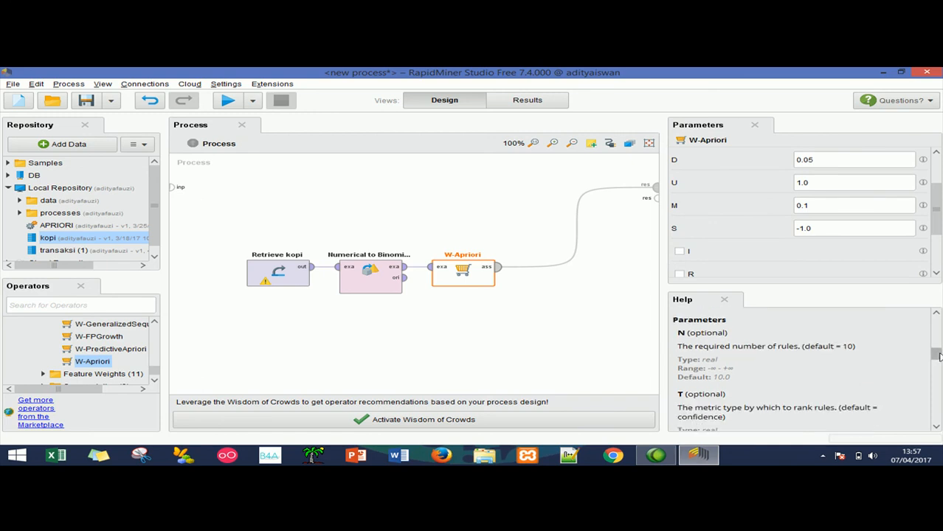
pyautogui.scroll(1, 939, 355)
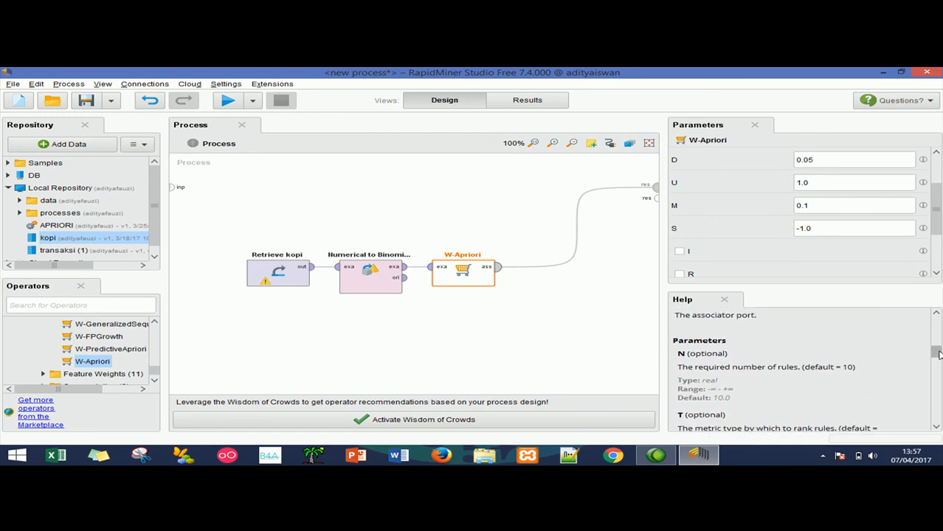
pyautogui.scroll(1, 940, 355)
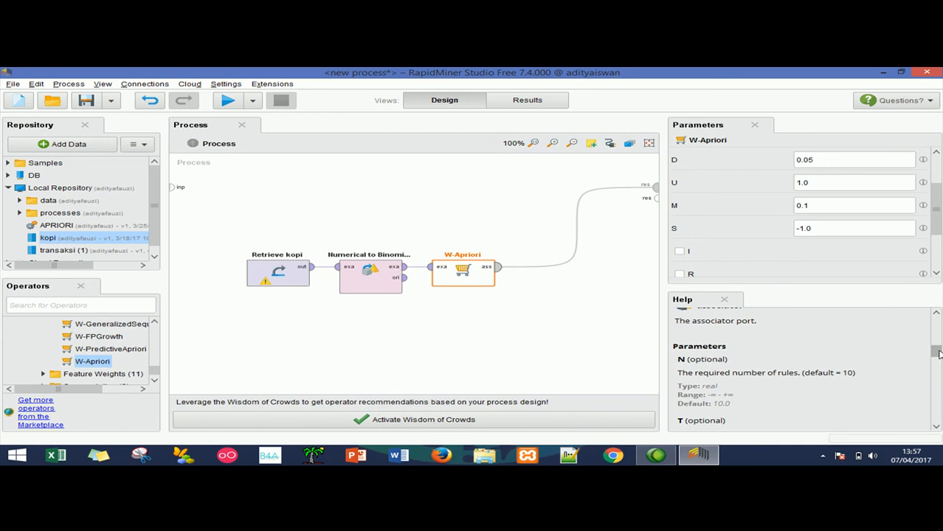
pyautogui.scroll(-3, 940, 355)
pyautogui.scroll(3, 939, 355)
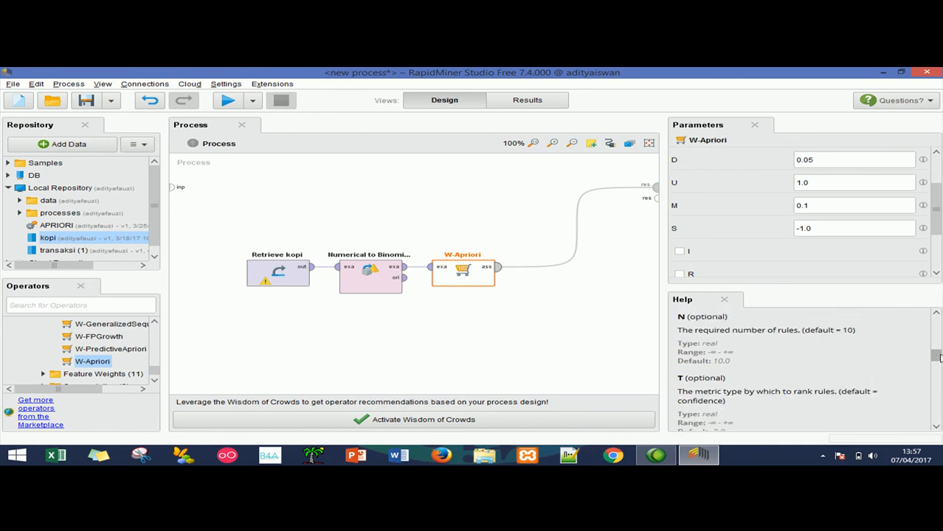
pyautogui.scroll(6, 940, 355)
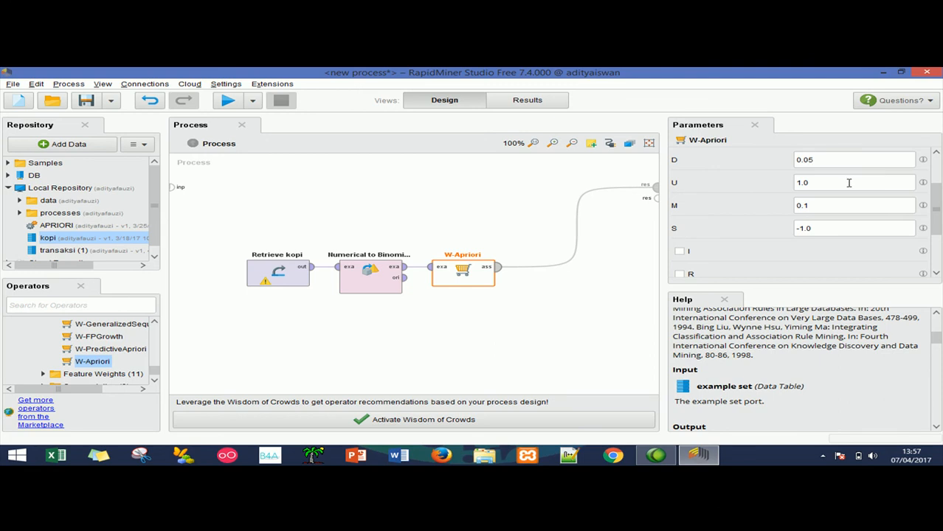
pyautogui.moveTo(938, 218); pyautogui.dragTo(933, 181)
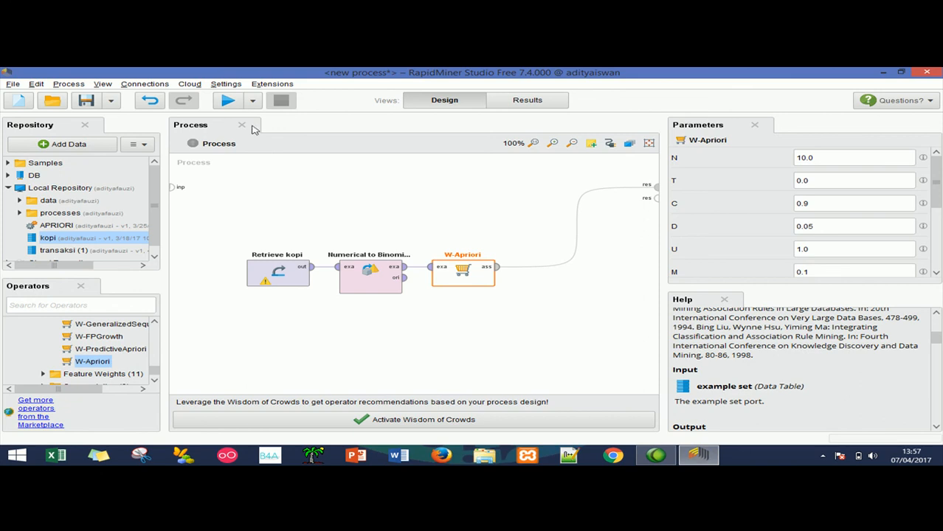
# Run the process on the kopi dataset.
pyautogui.click(228, 101)
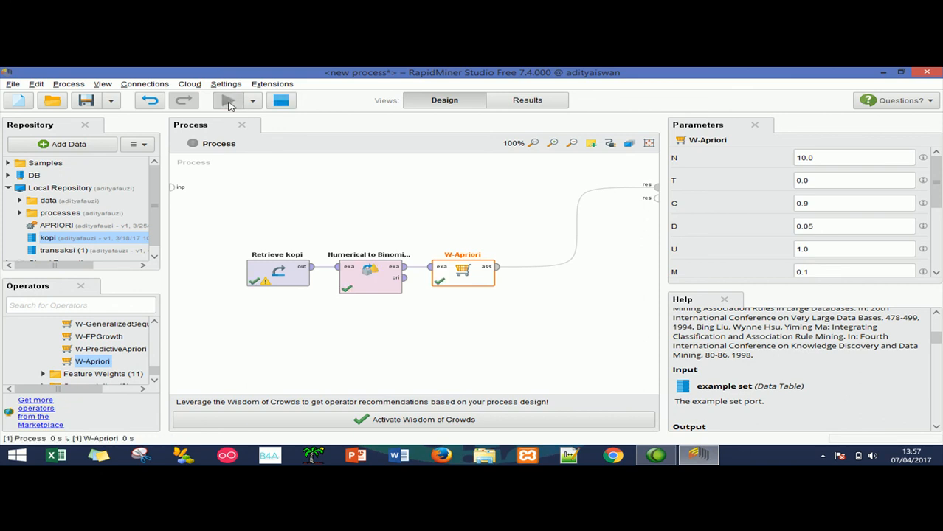